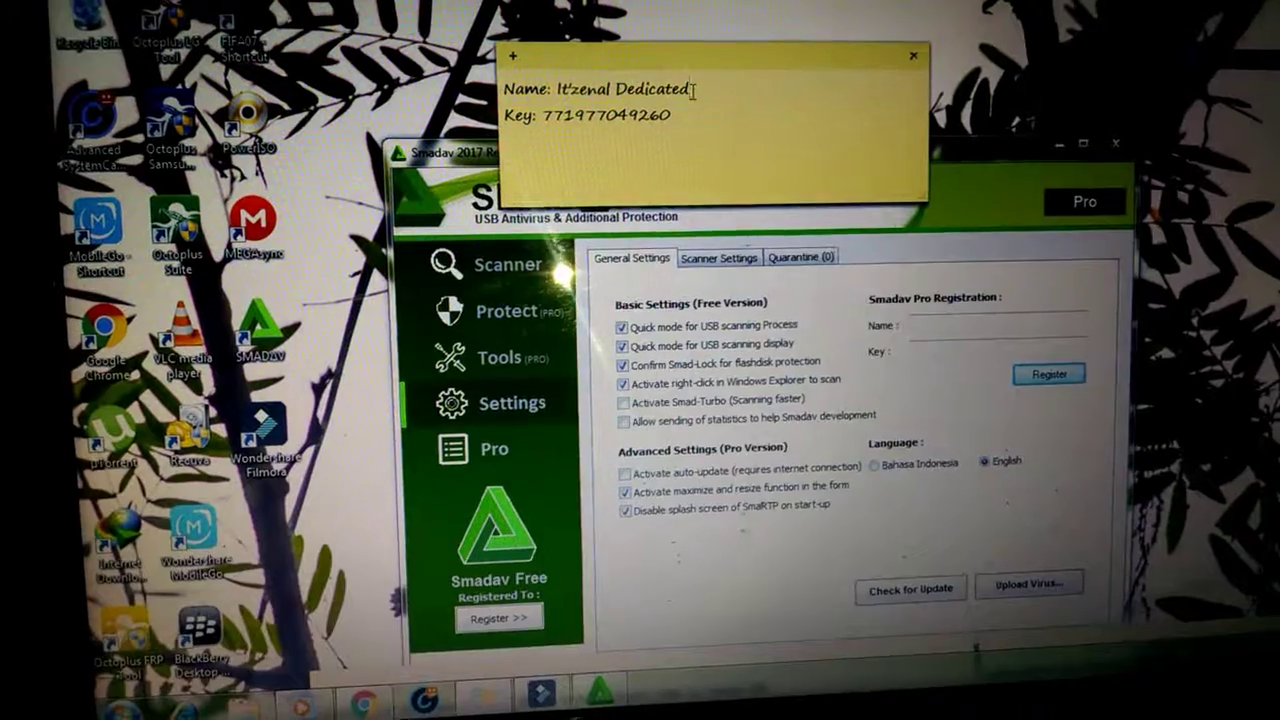
- Copy 'It'zenal Dedicated' from the sticky note into the Pro registration Name field
drag(693, 90, 558, 90)
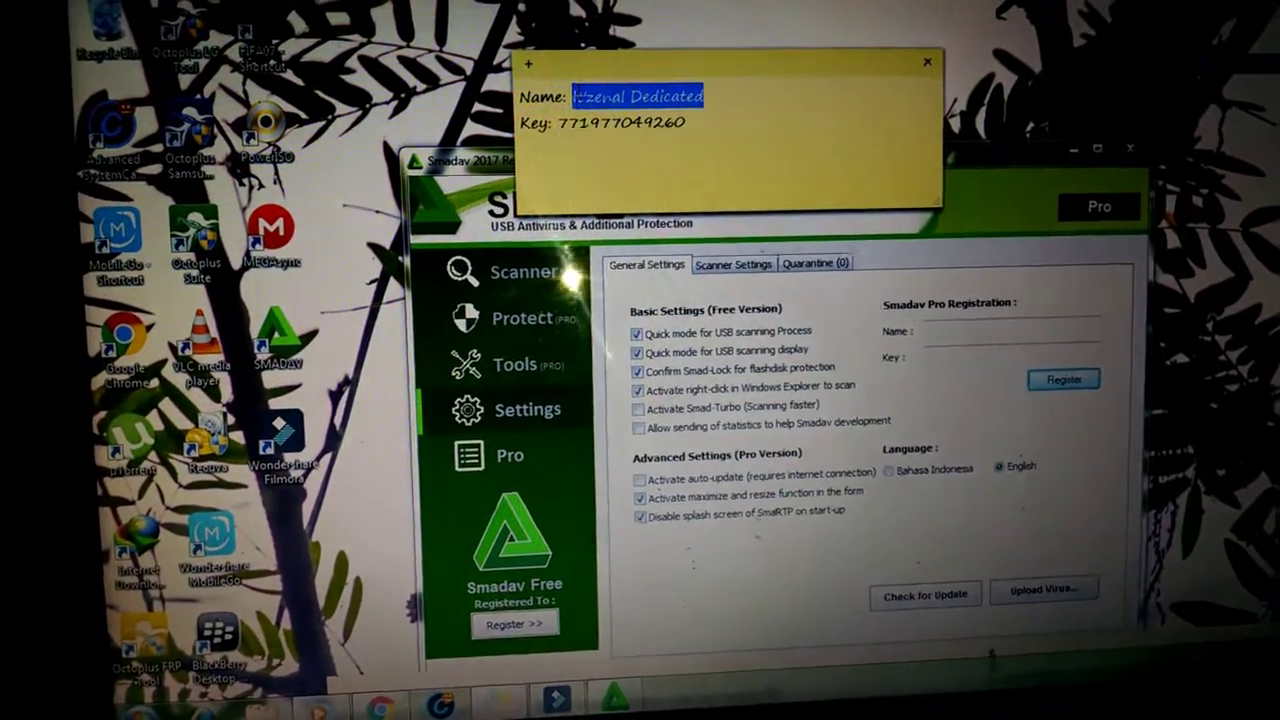
right_click(578, 96)
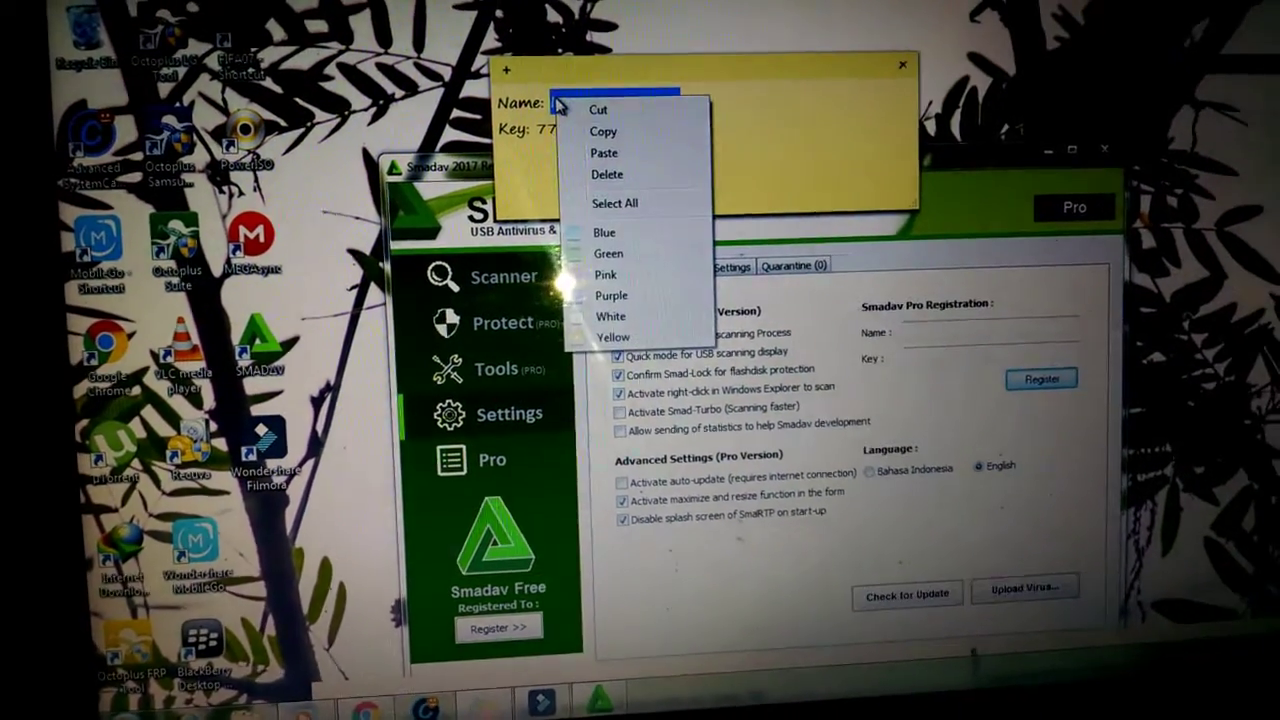
click(610, 124)
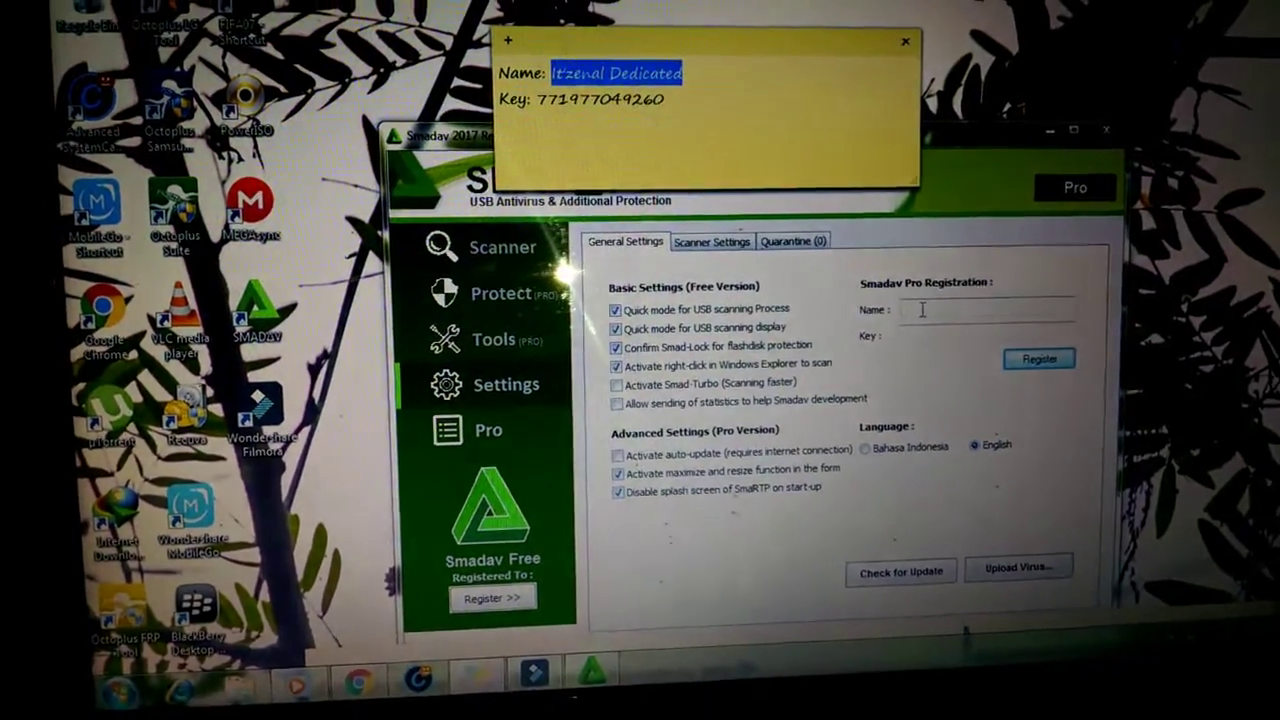
click(990, 341)
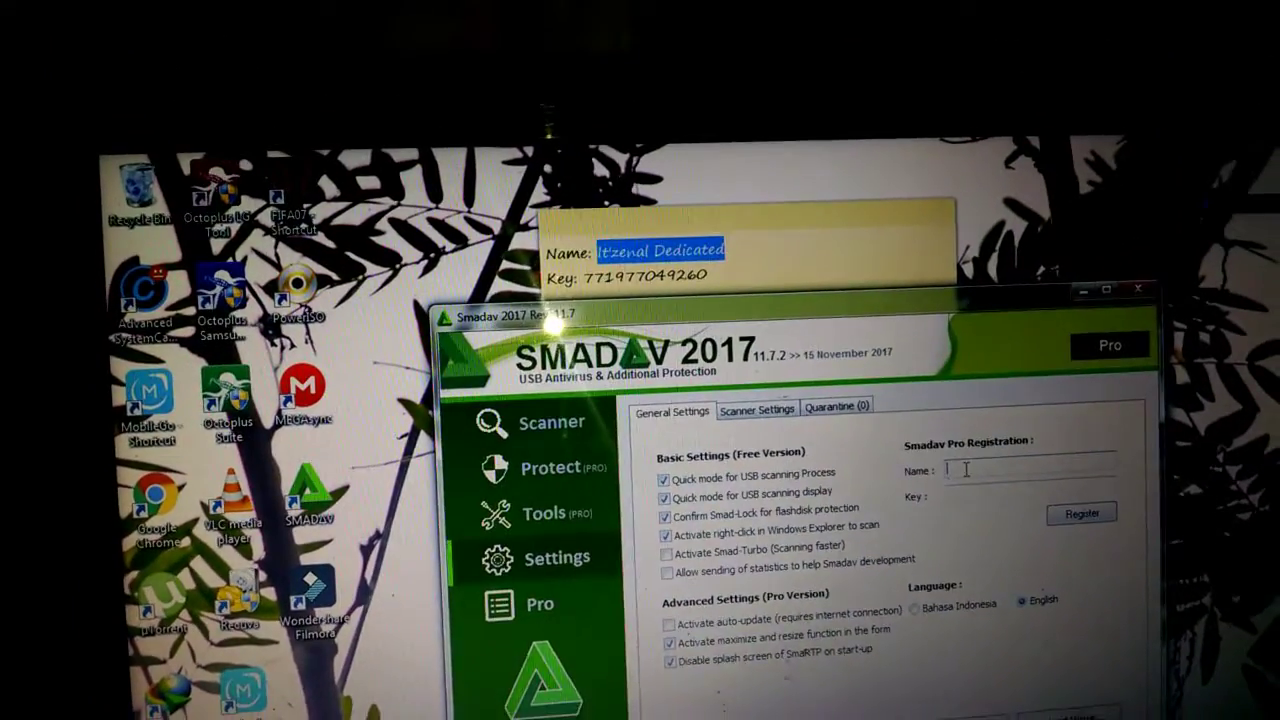
key(ctrl+v)
mouse_move(745, 215)
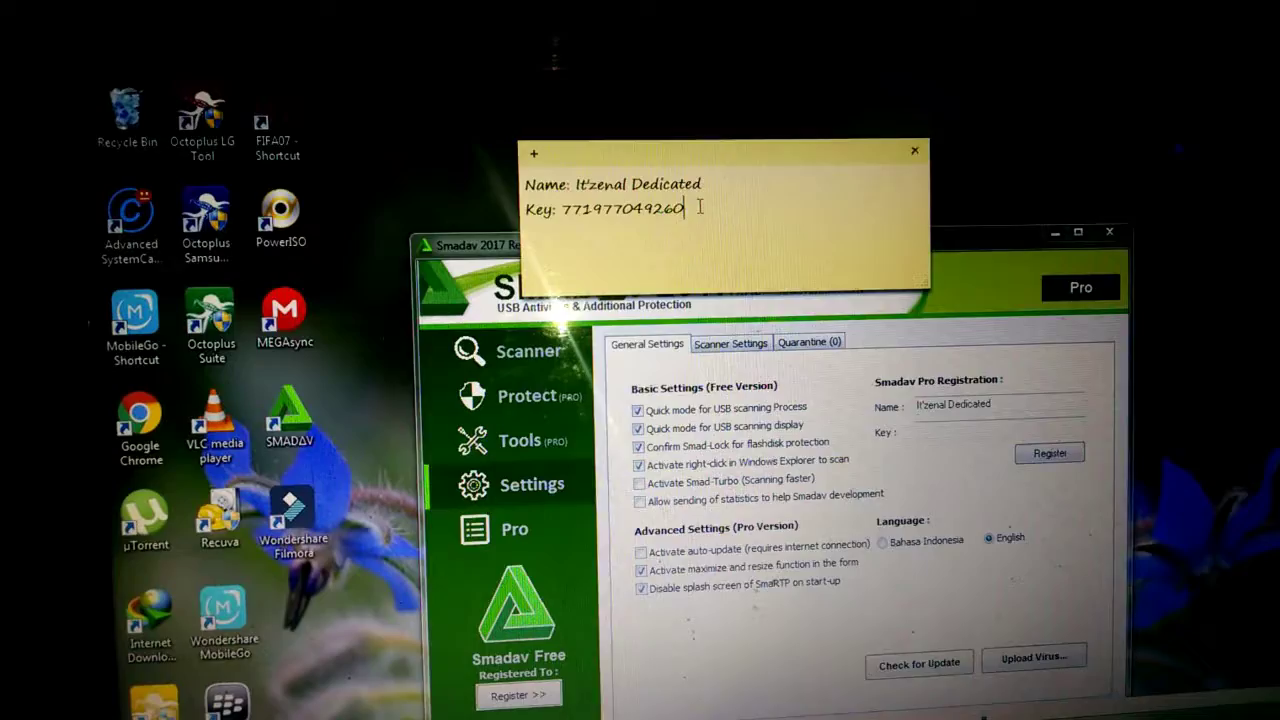
right_click(580, 204)
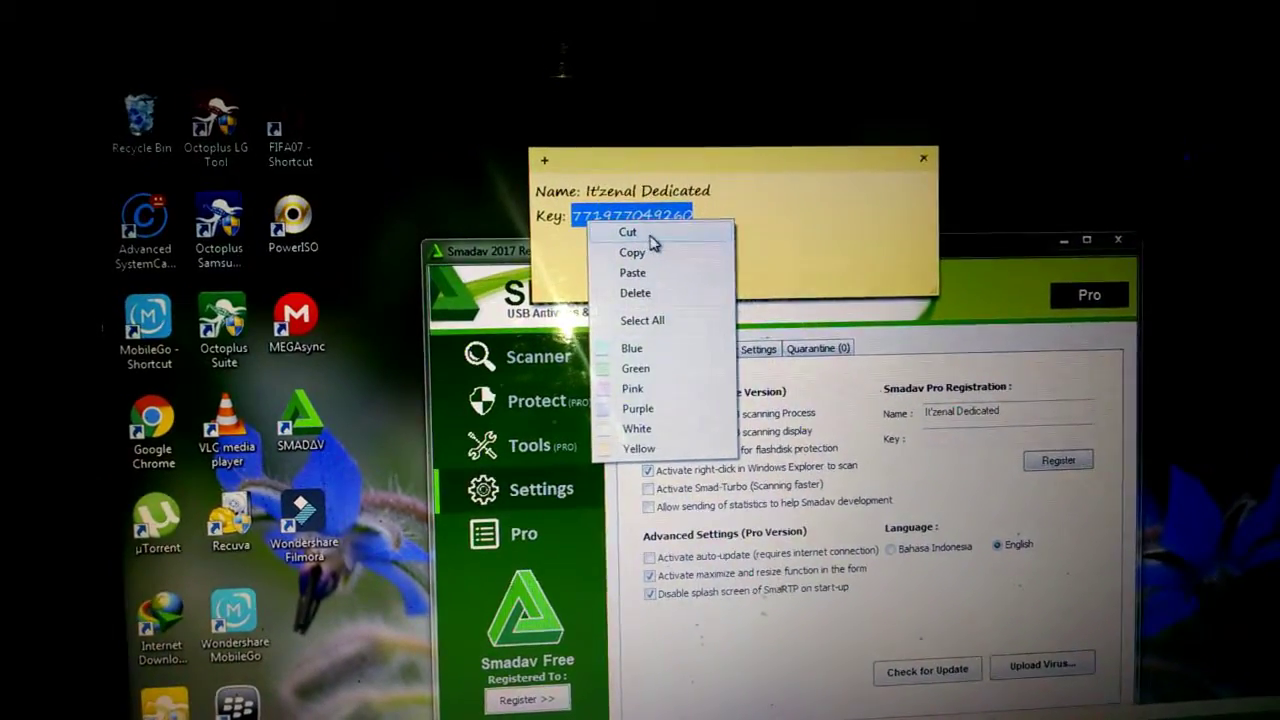
click(636, 267)
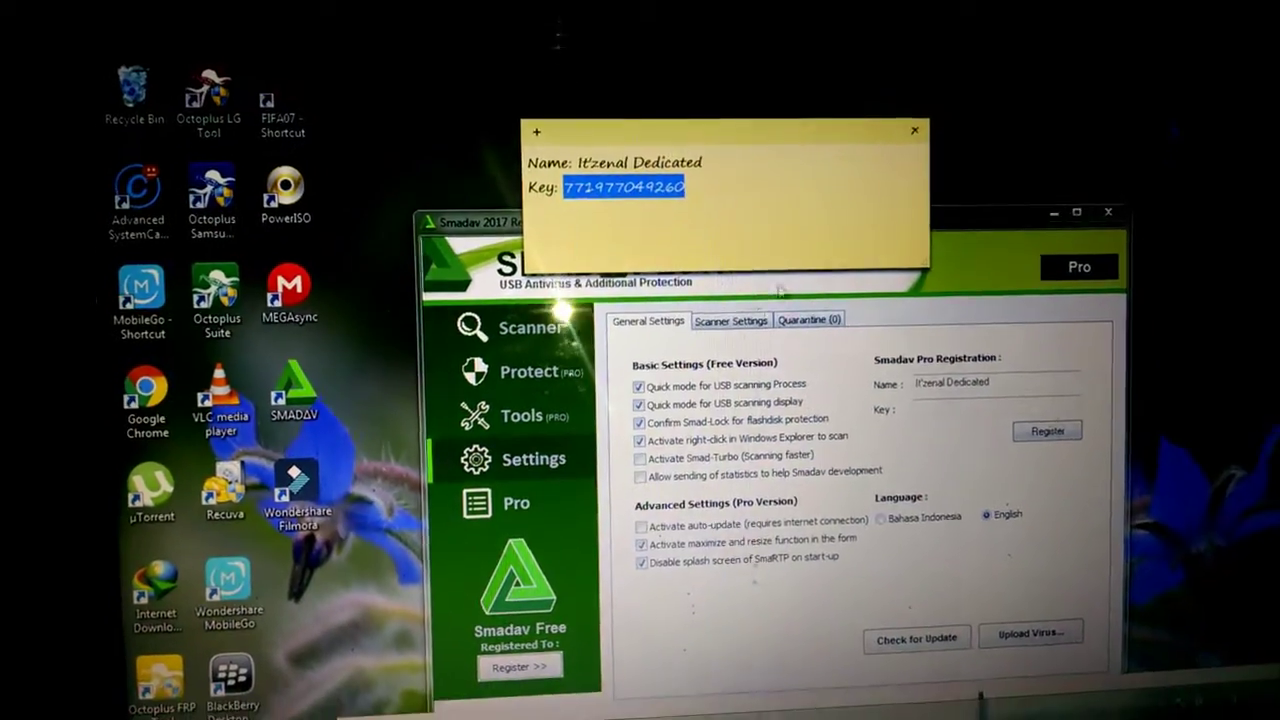
click(989, 392)
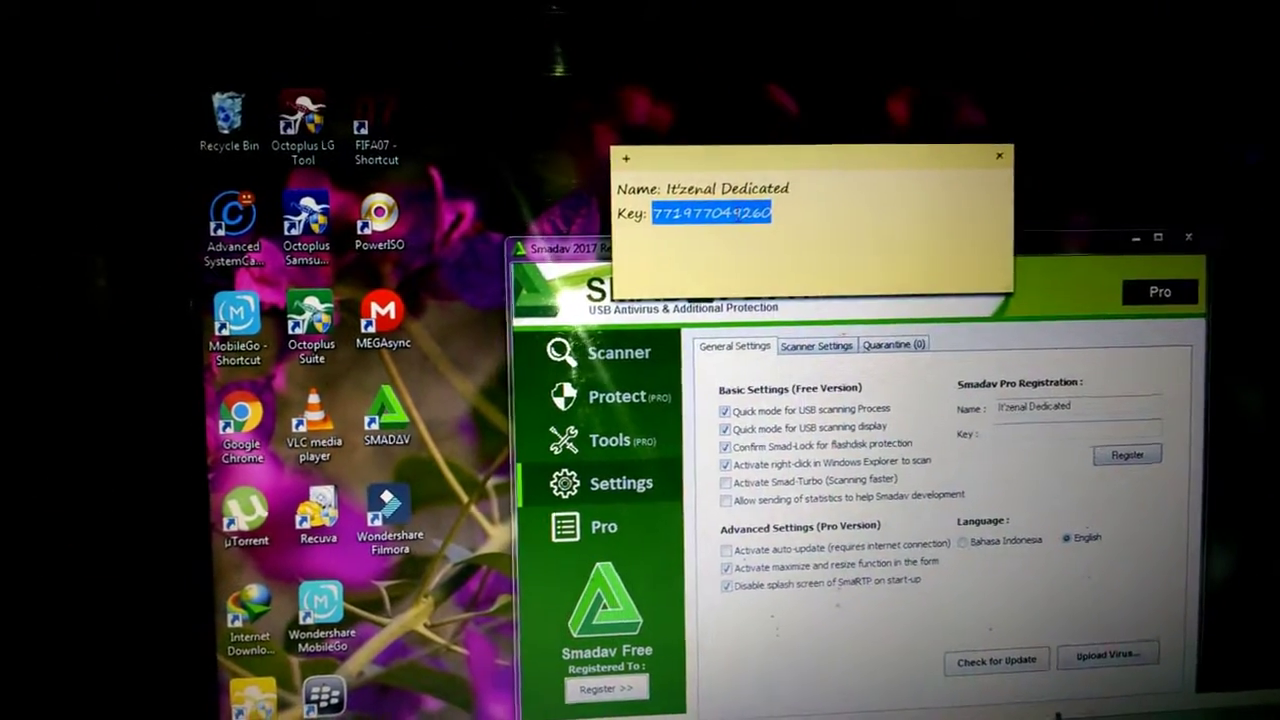
right_click(722, 215)
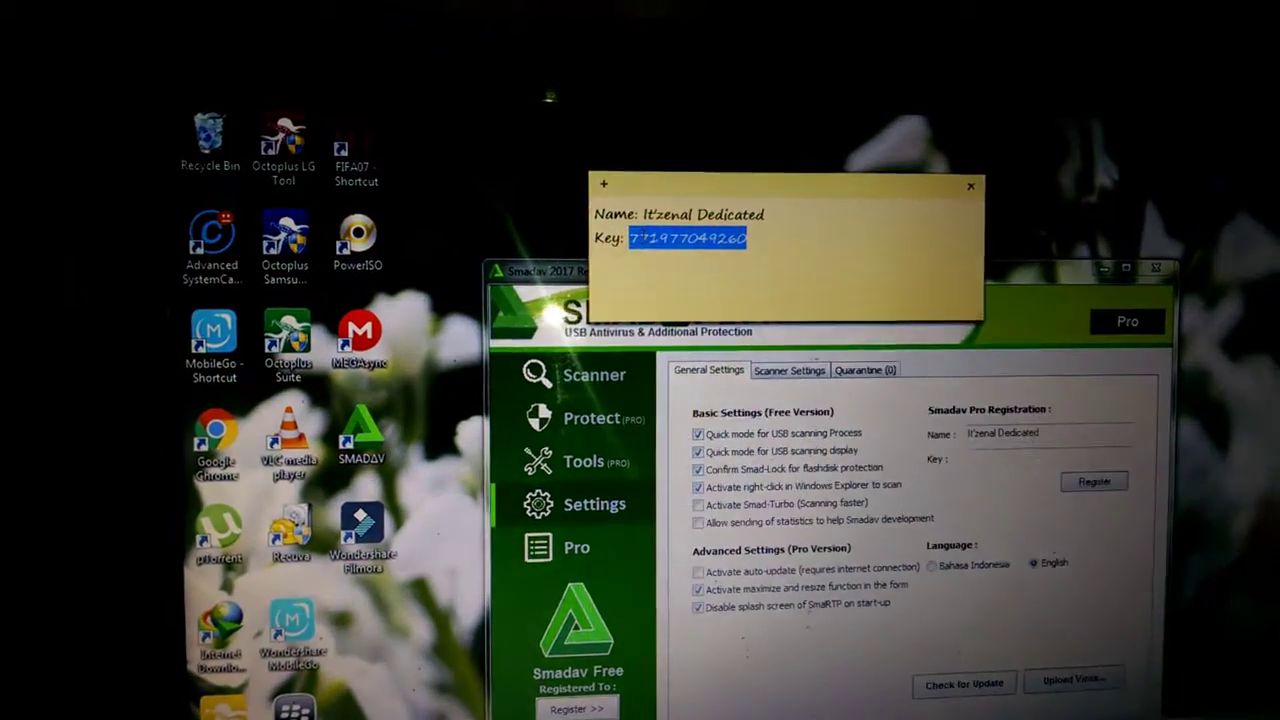
right_click(632, 234)
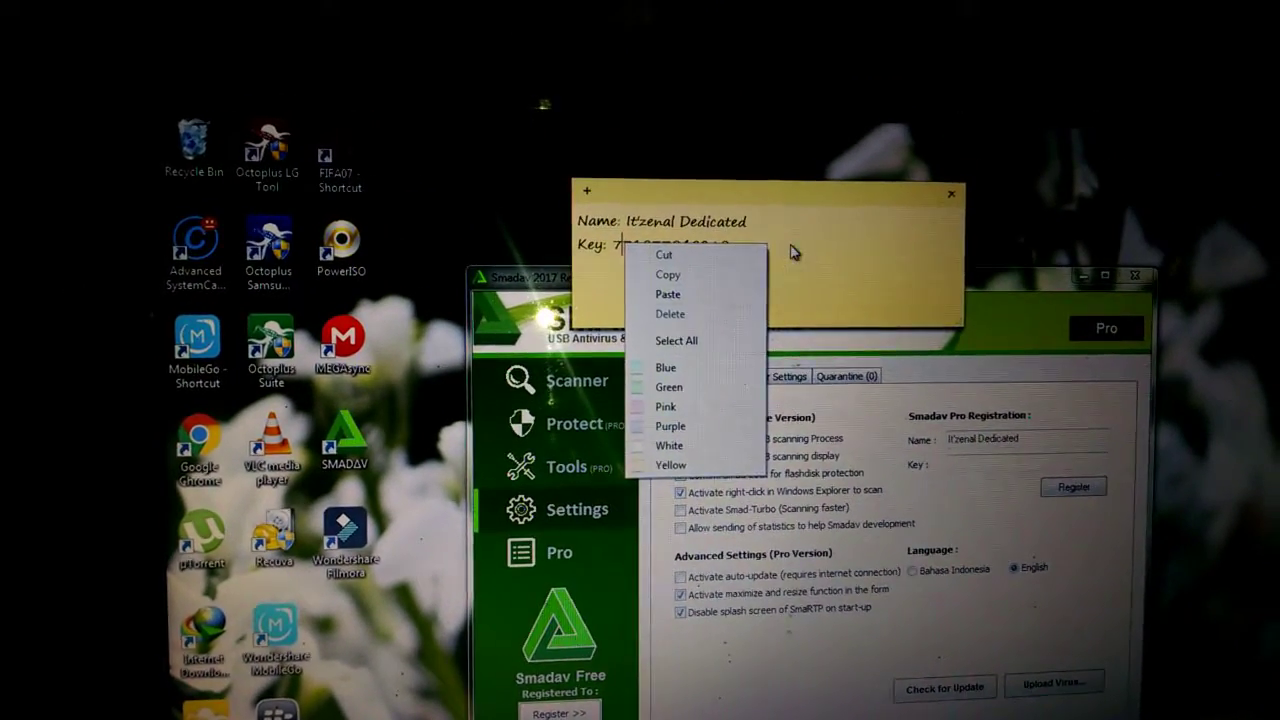
drag(738, 247, 622, 252)
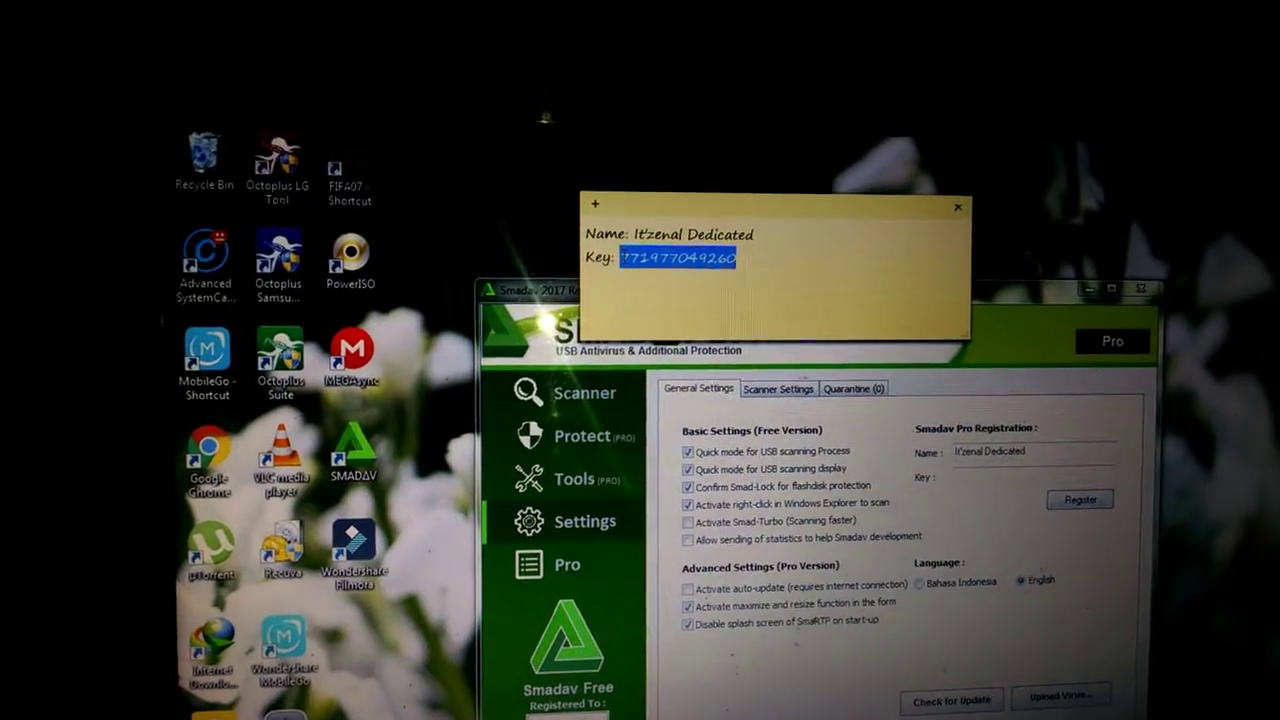
right_click(625, 258)
click(655, 288)
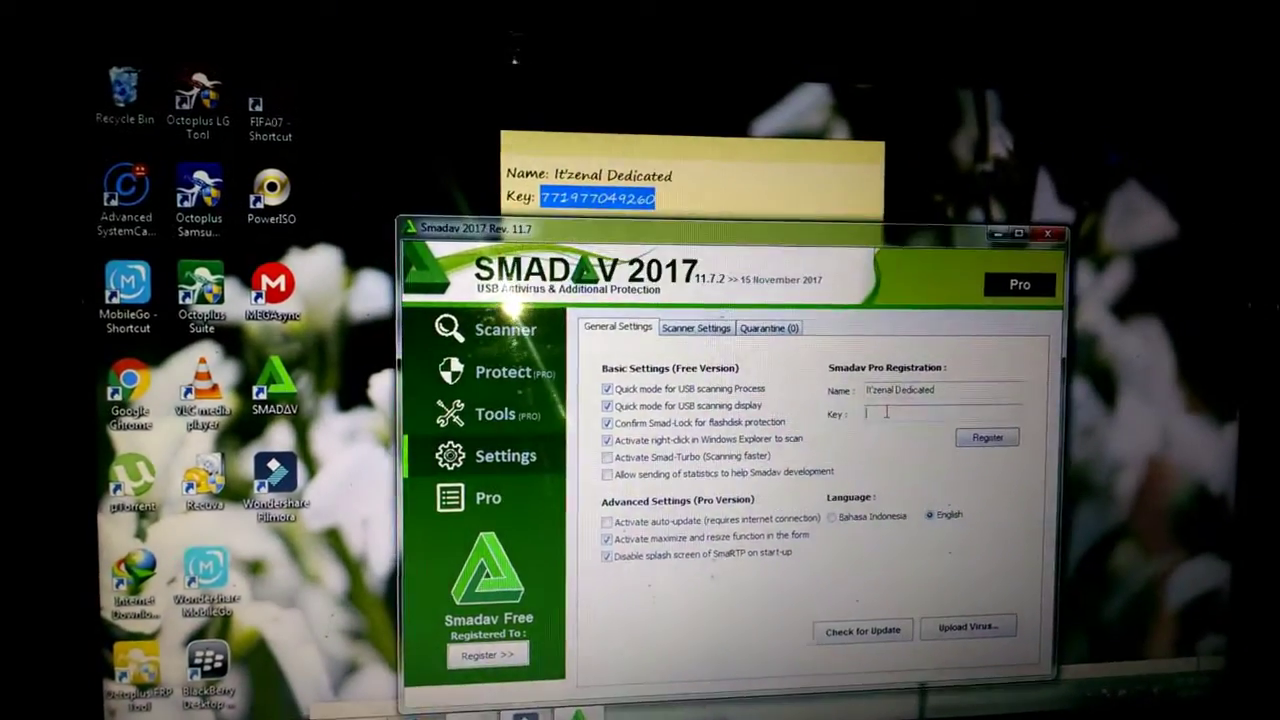
click(937, 520)
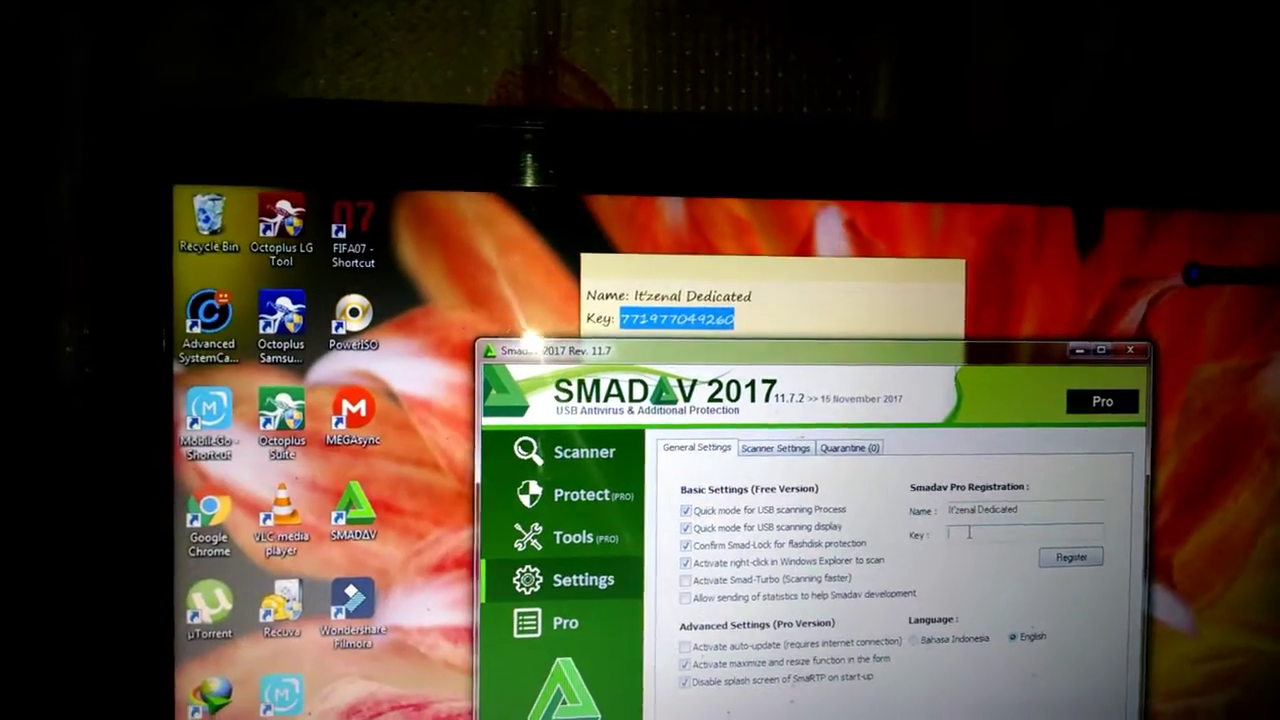
right_click(968, 533)
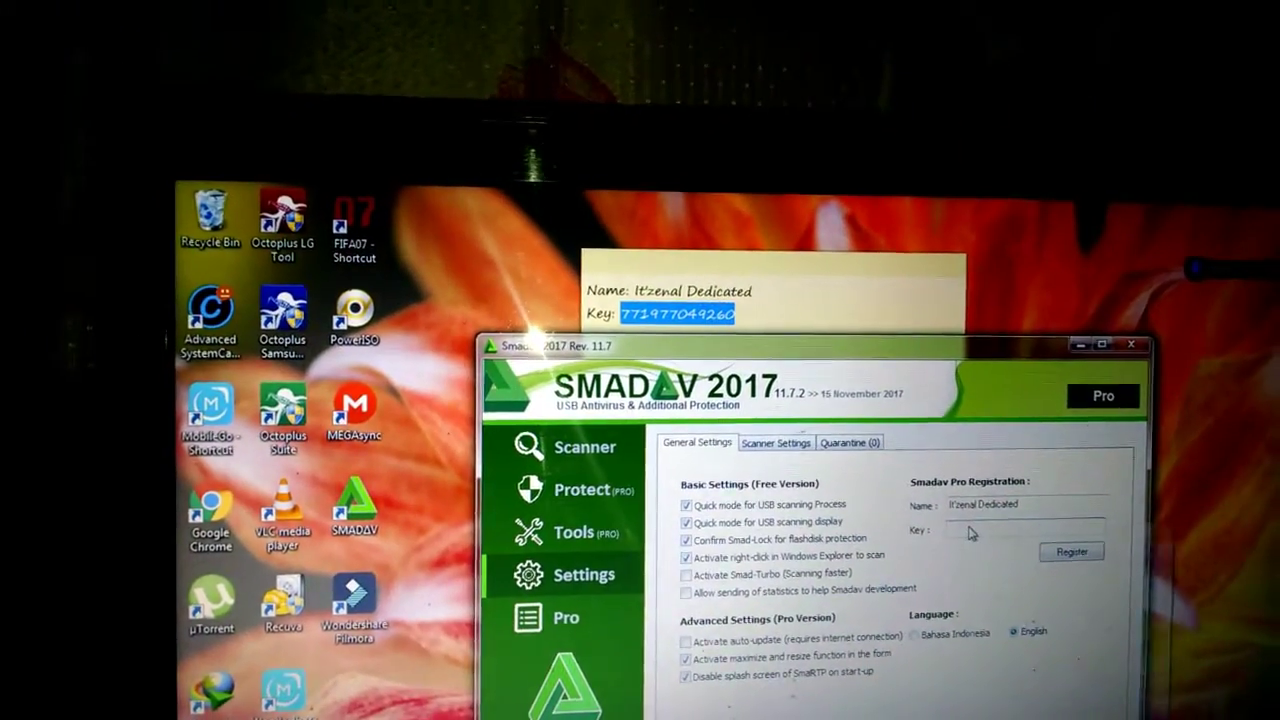
click(1032, 608)
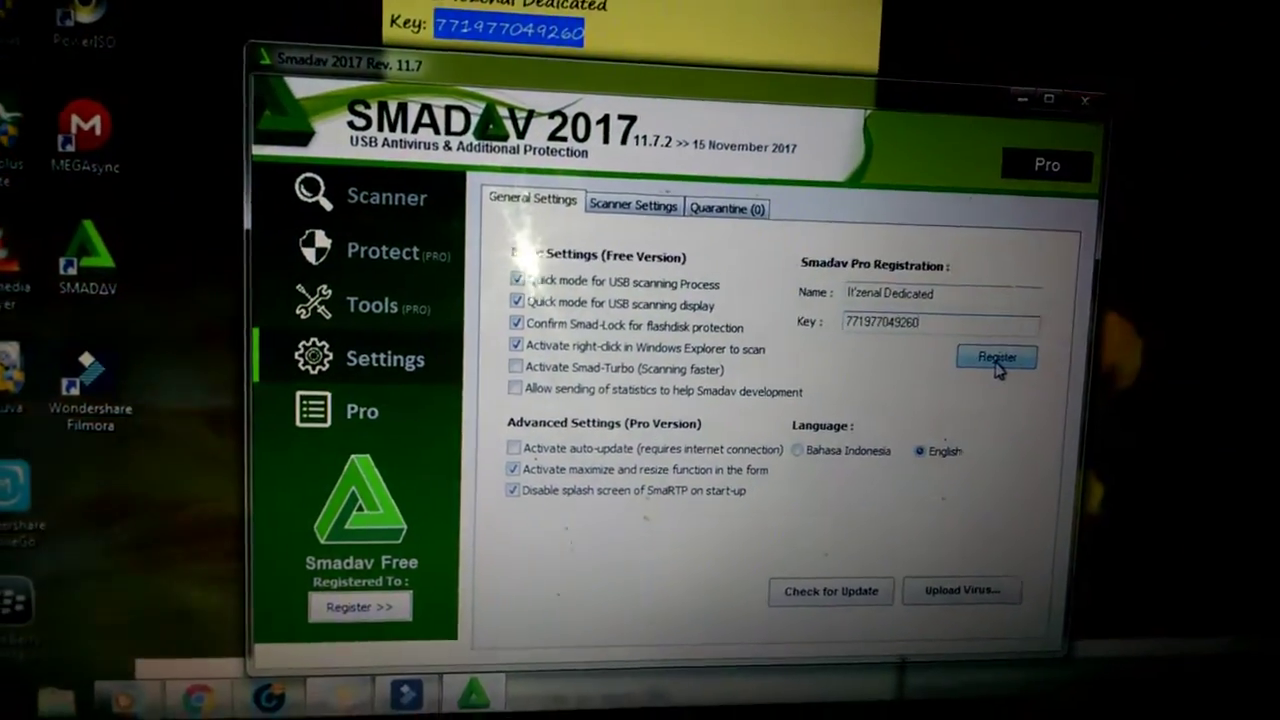
- Register as It'zenal Dedicated, confirm the success message, and show the Pro features list
click(998, 360)
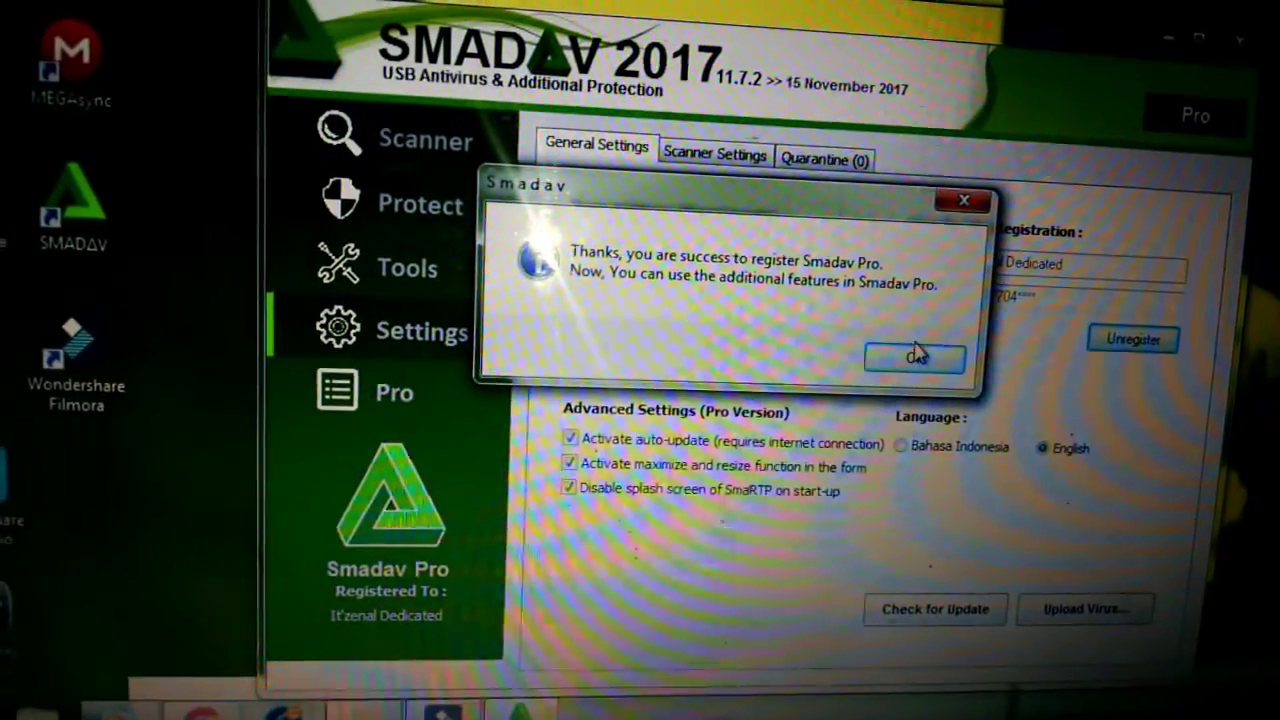
click(915, 355)
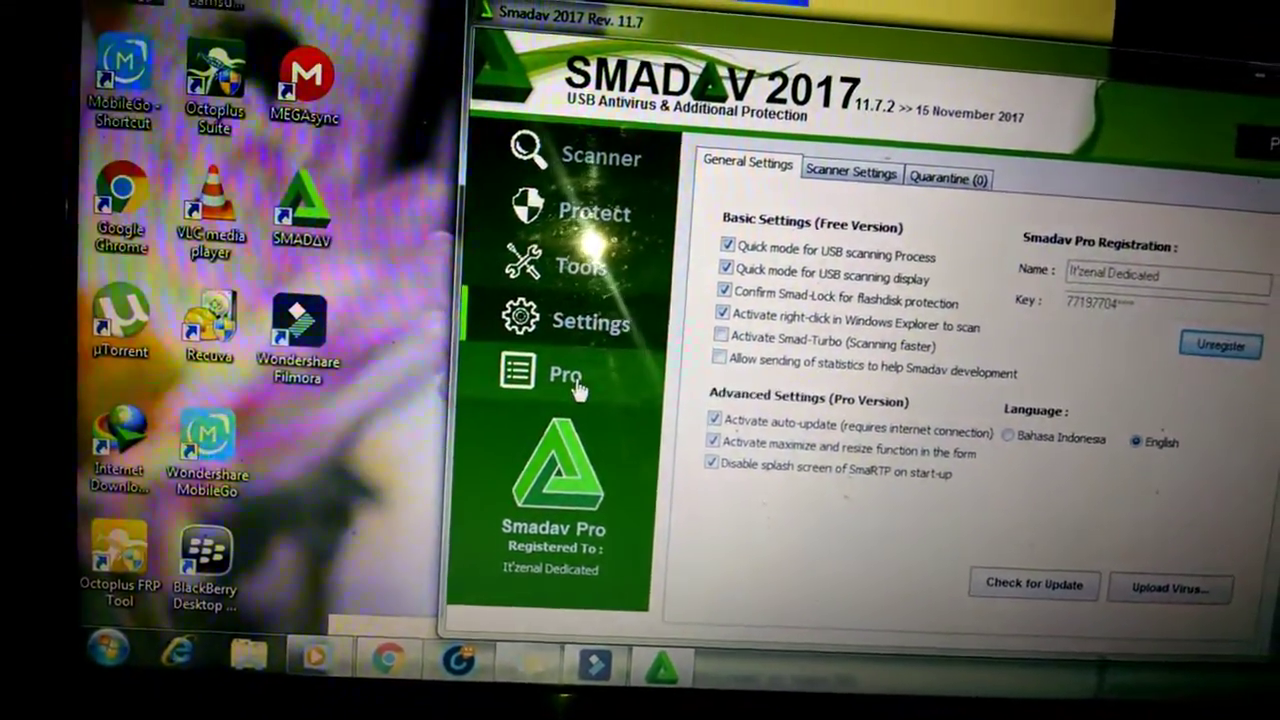
click(572, 358)
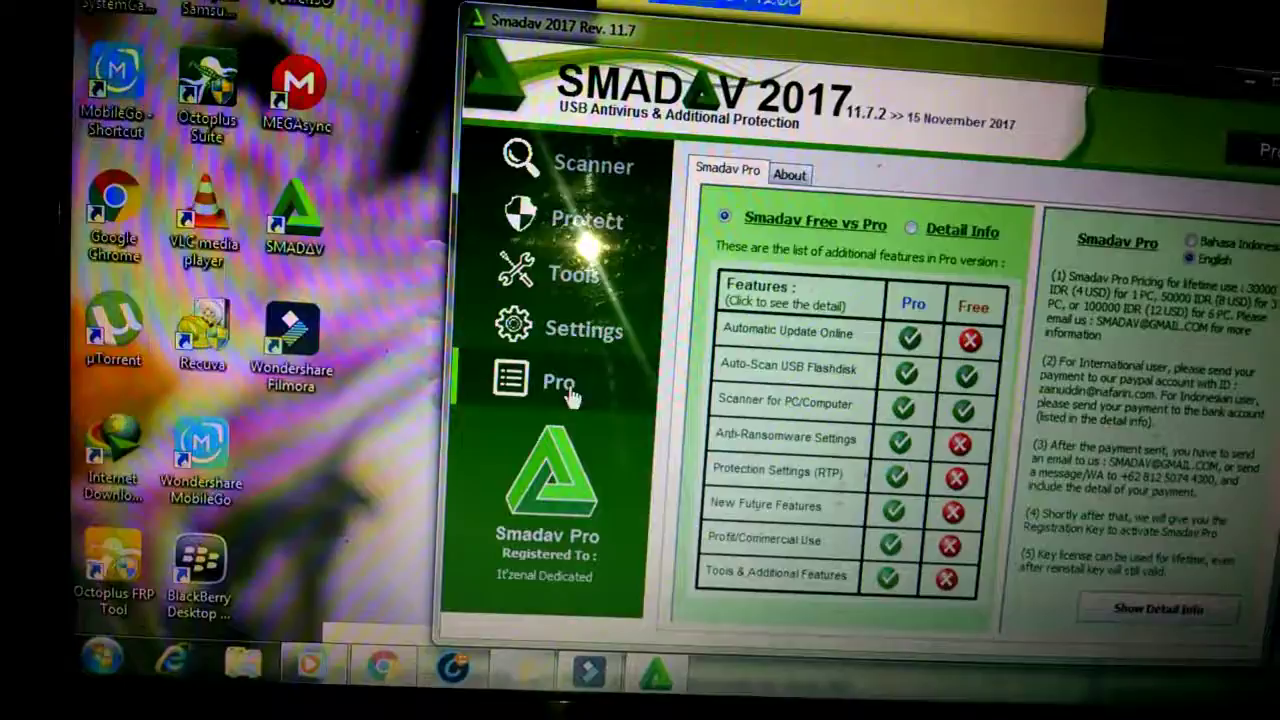